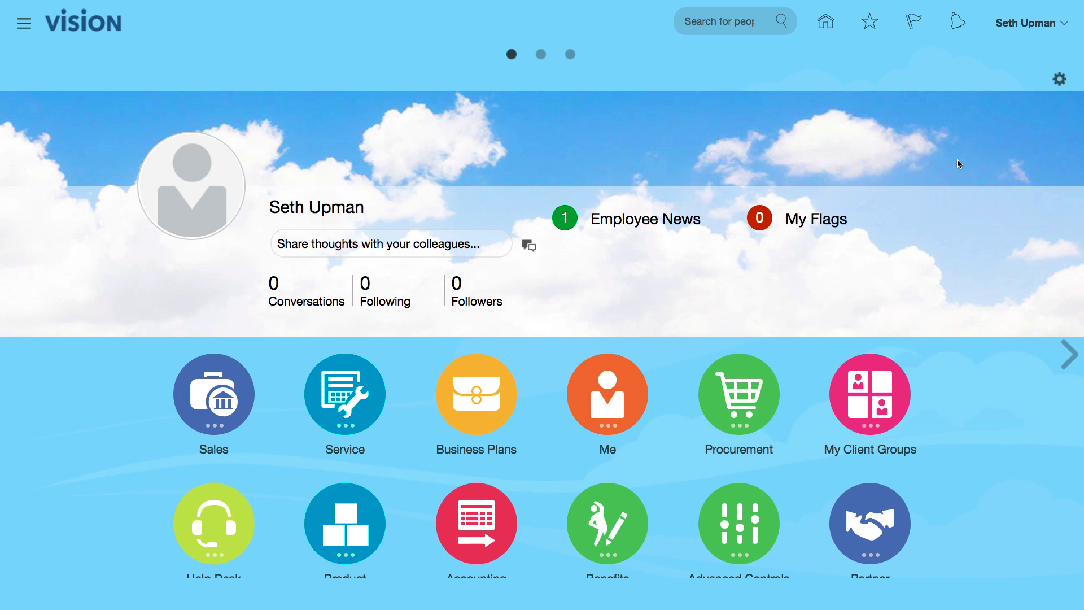
Go to Setup and Maintenance and switch the setup offering to Financials.
left_click(1030, 26)
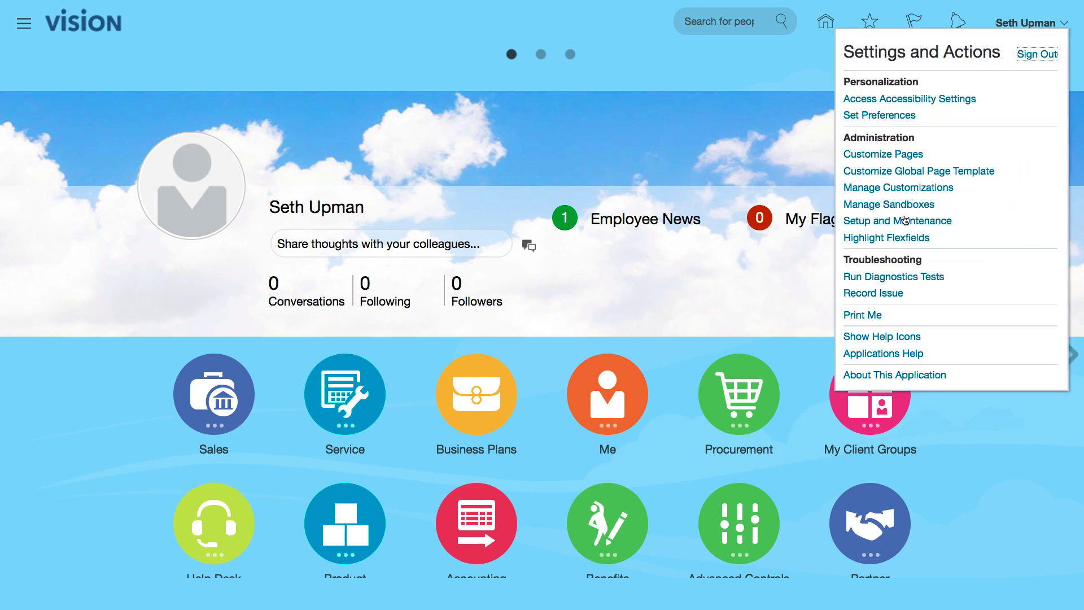
left_click(903, 221)
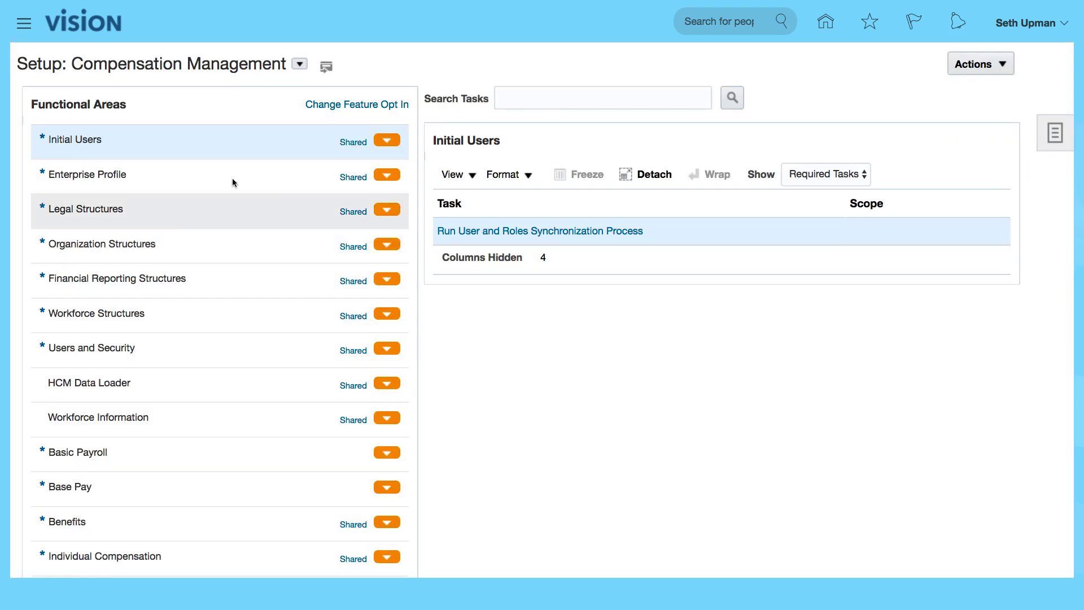
left_click(300, 63)
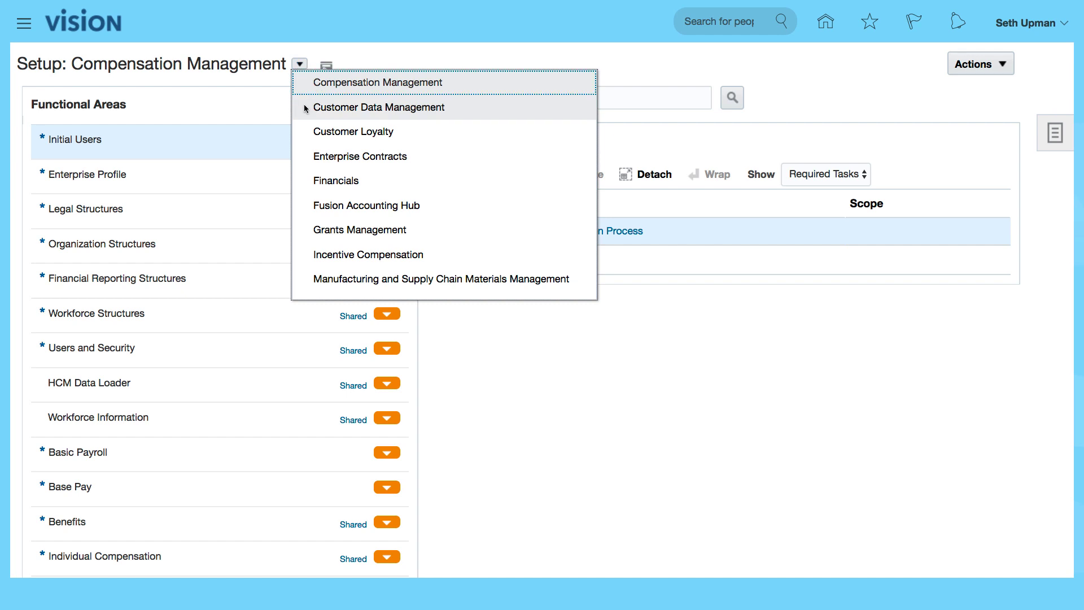
left_click(327, 182)
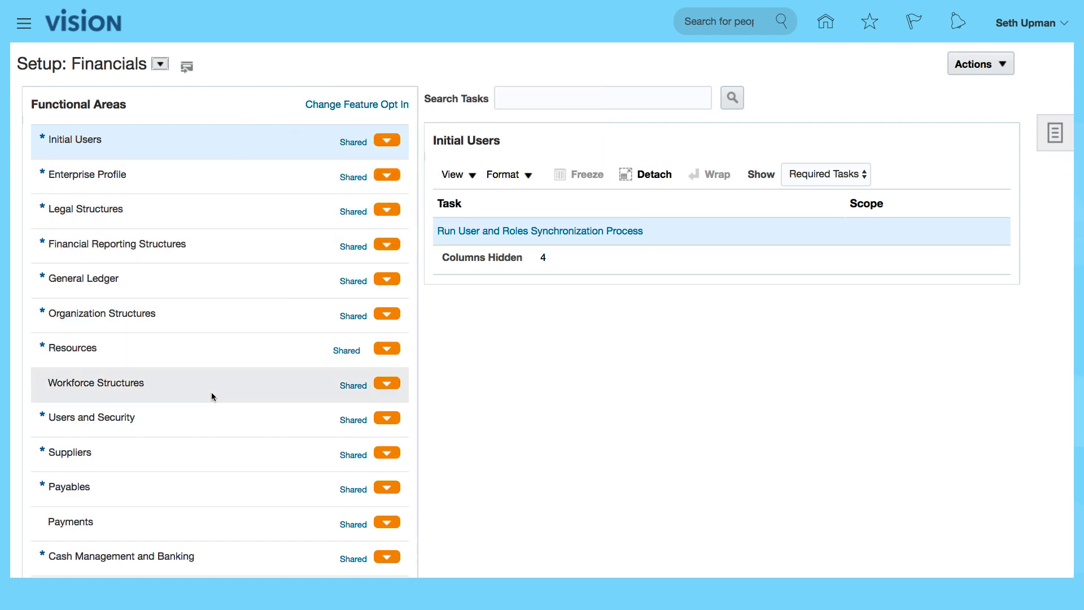
Under Payables, scope Manage Common Options to an existing business unit via Select and Add.
left_click(172, 486)
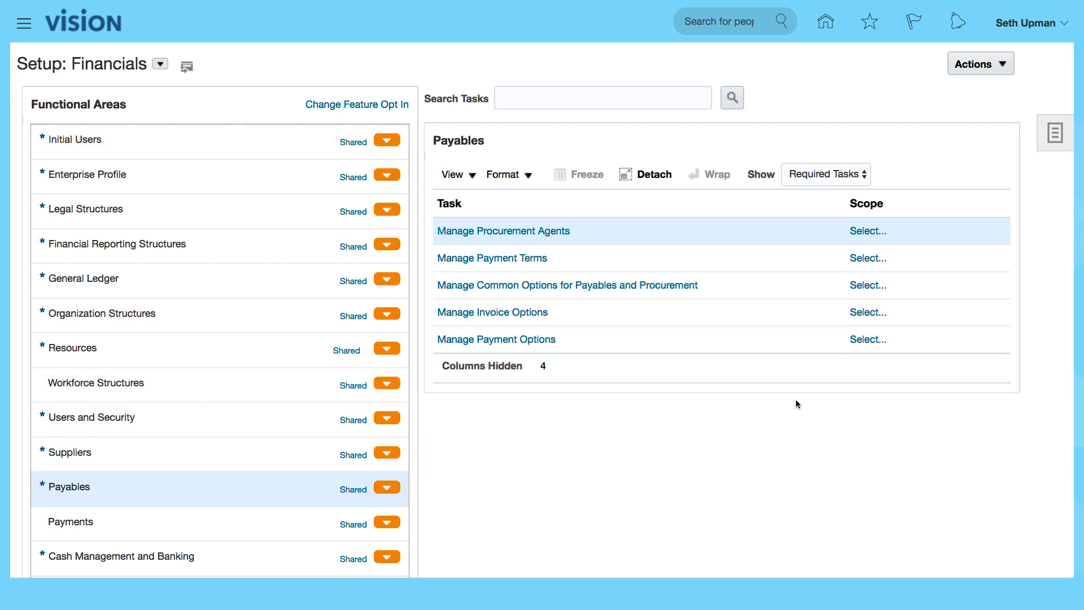
left_click(867, 286)
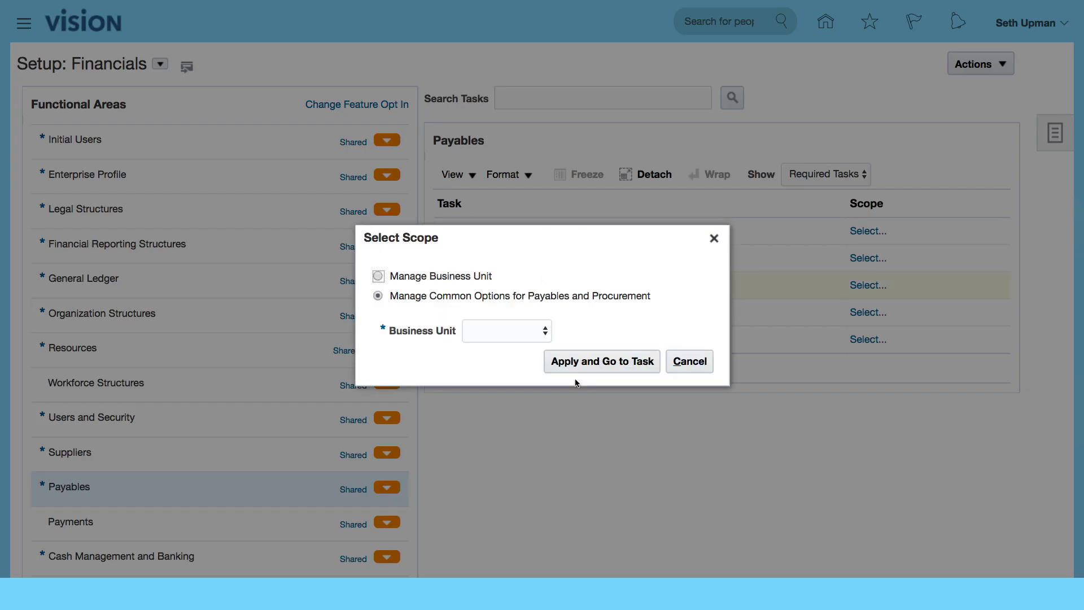
left_click(545, 330)
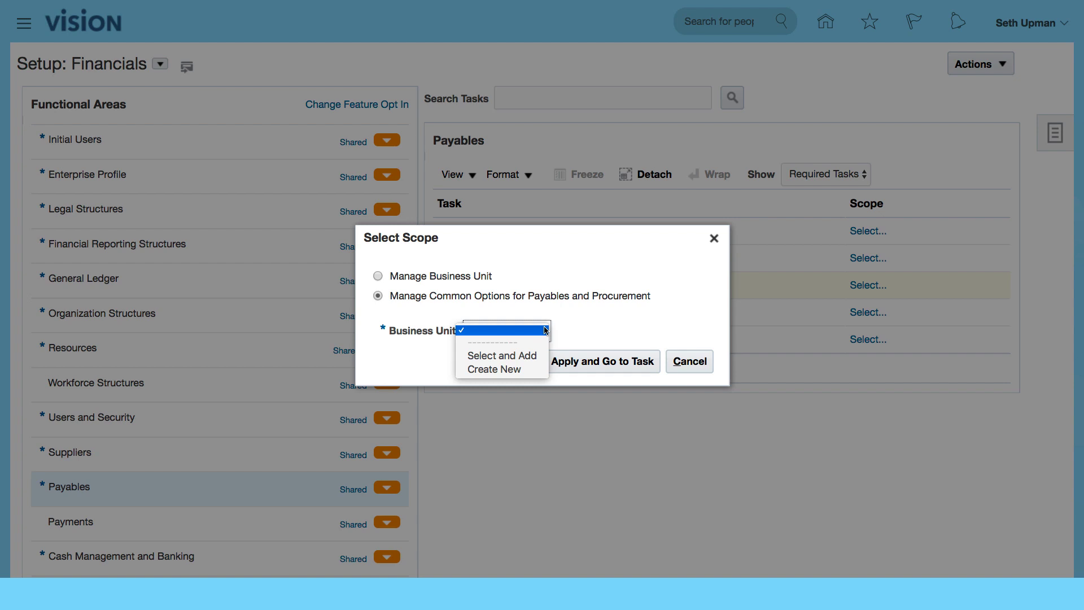
left_click(497, 356)
left_click(591, 365)
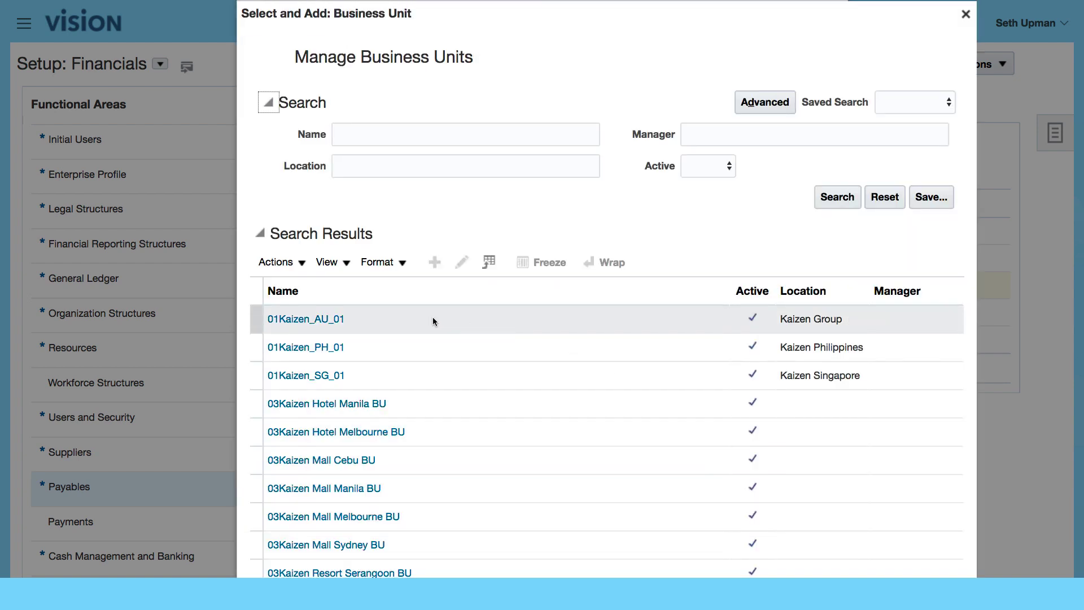
Search for 'ACME', pick ACME USA Business Unit1, and save to open its common options.
left_click(359, 143)
type("ACME")
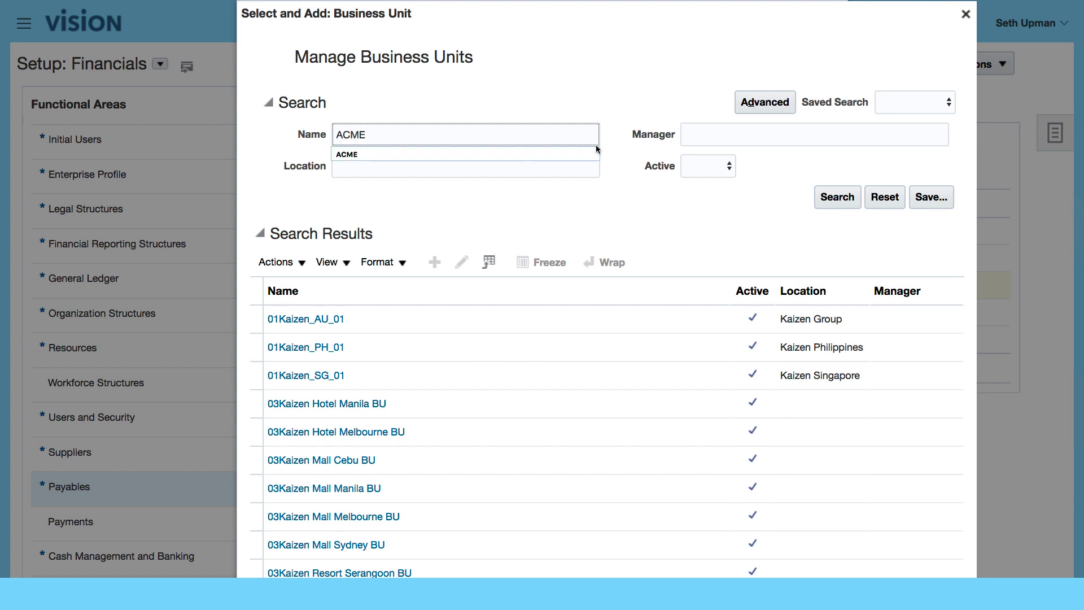
left_click(838, 198)
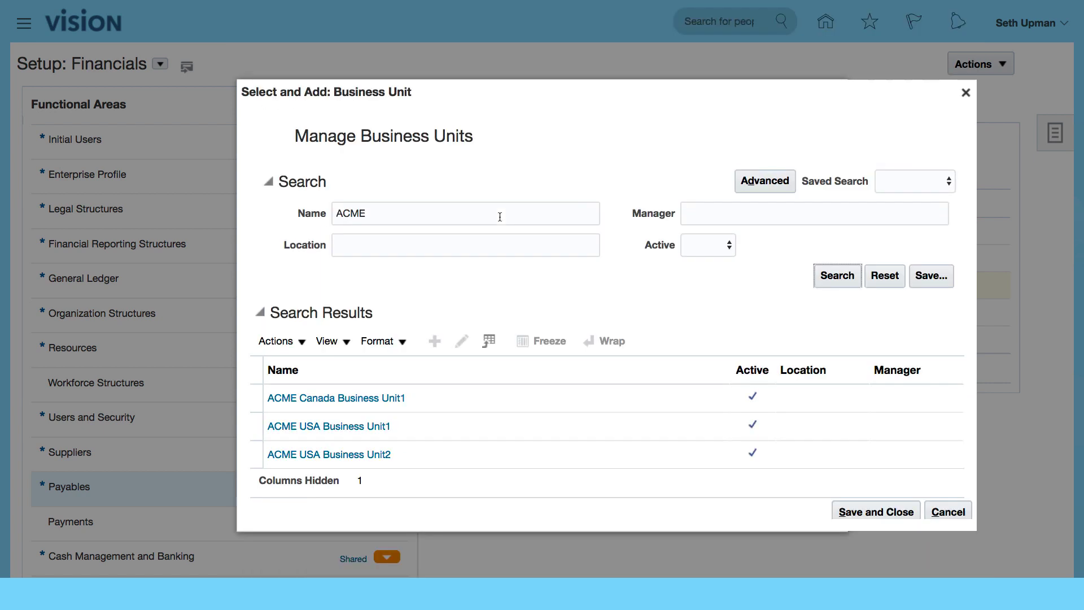
left_click(432, 426)
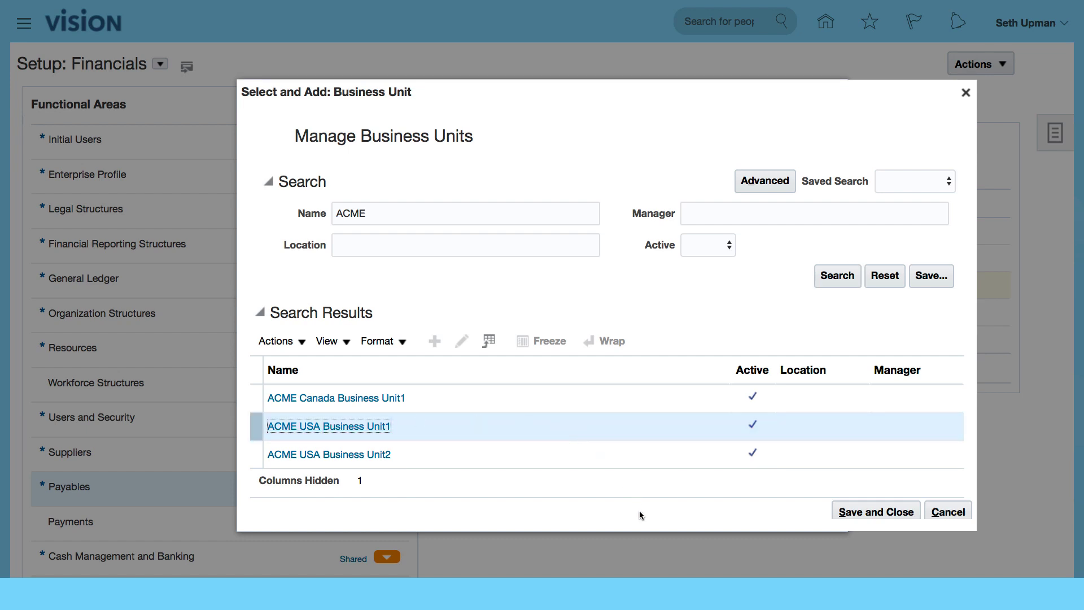
left_click(871, 513)
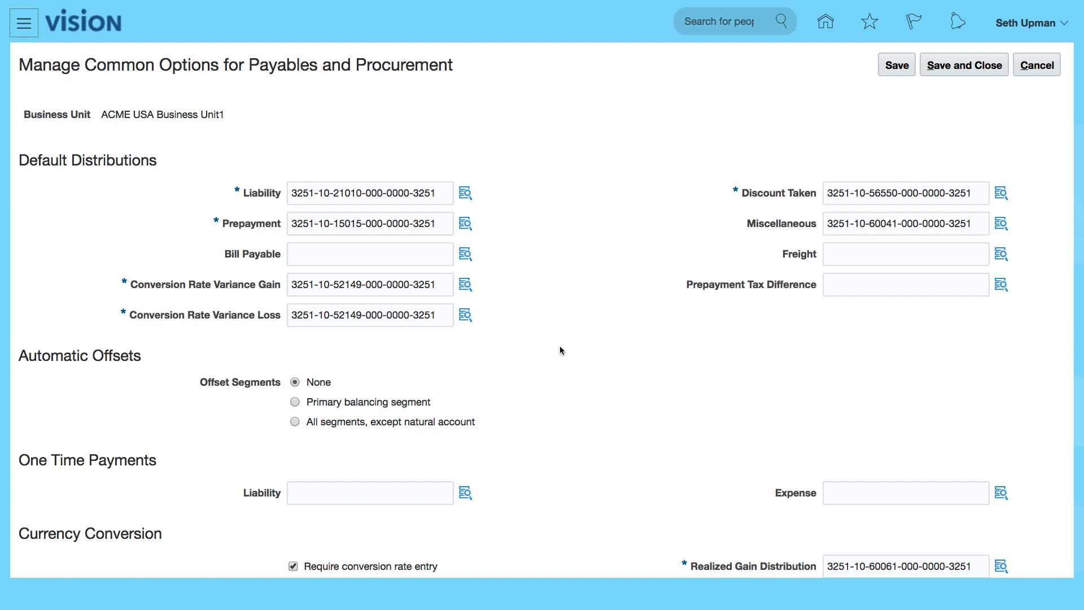
scroll(560, 350, "down", 4)
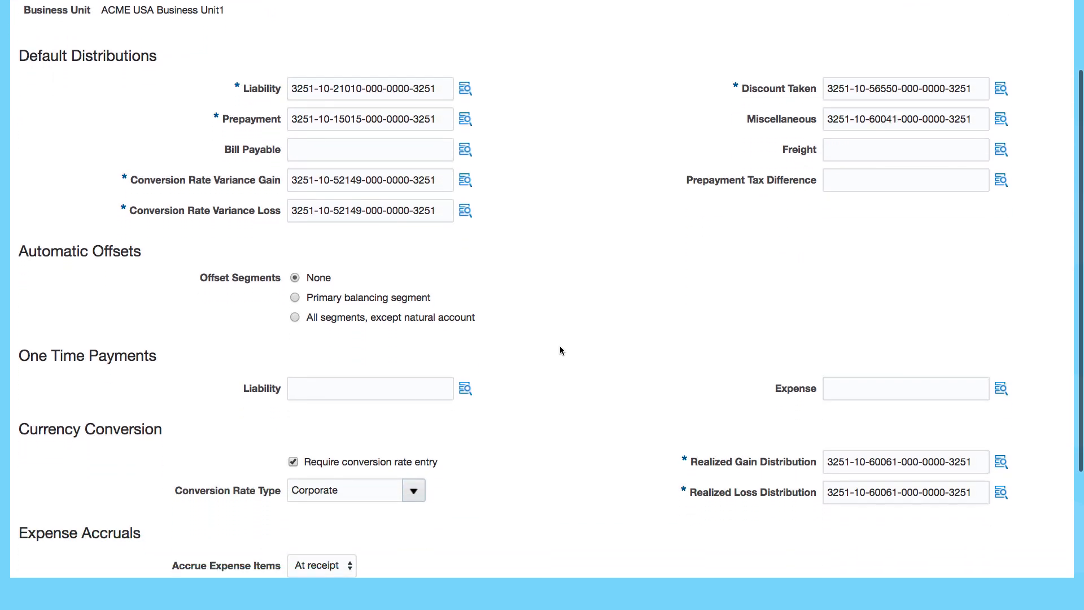
scroll(560, 351, "down", 5)
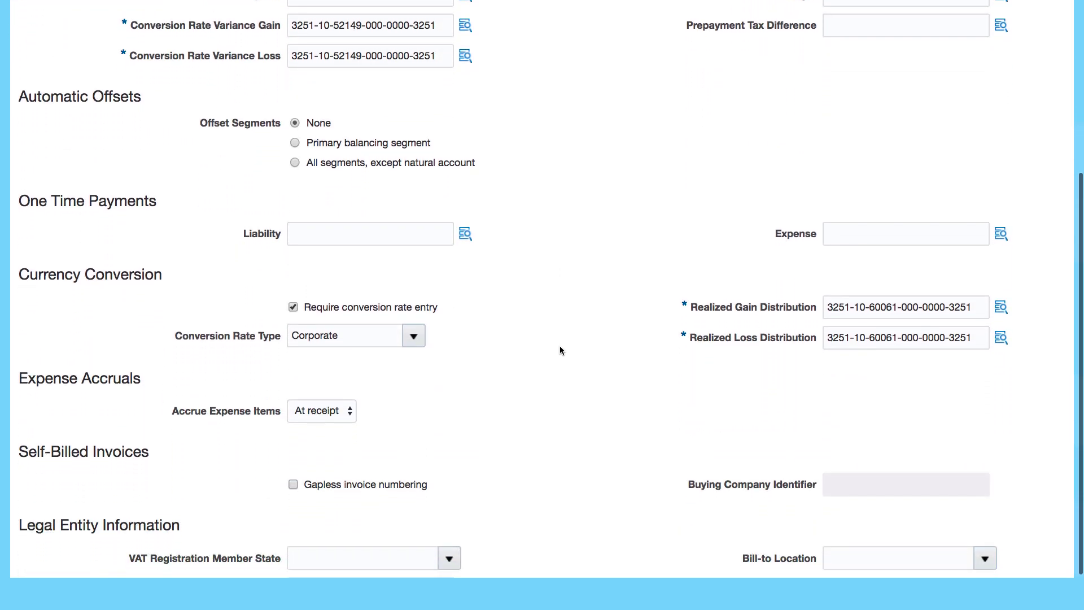
scroll(560, 350, "down", 2)
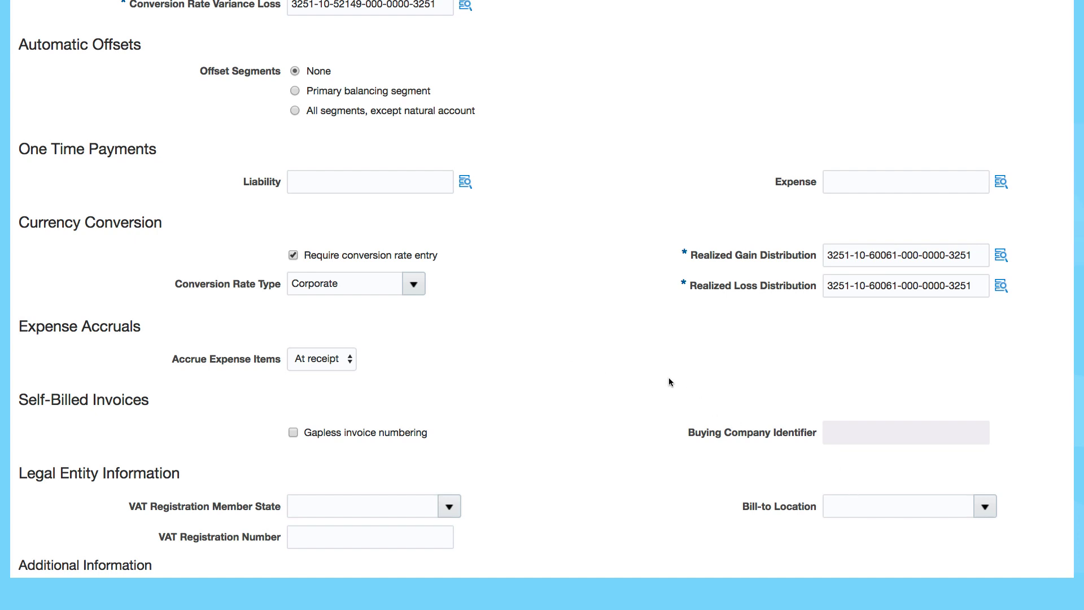
scroll(668, 377, "up", 11)
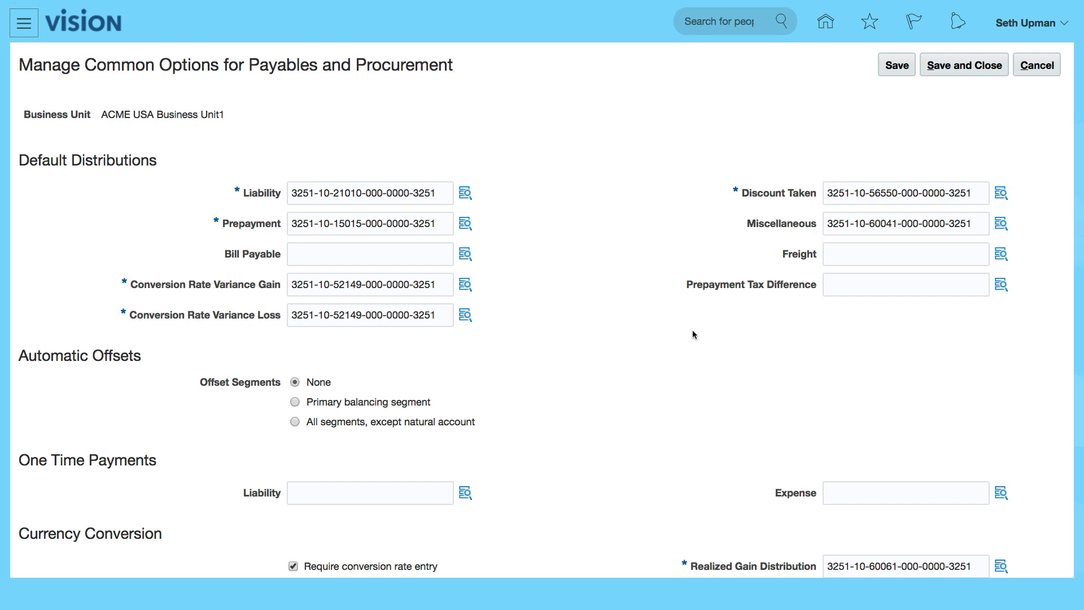
scroll(672, 353, "down", 3)
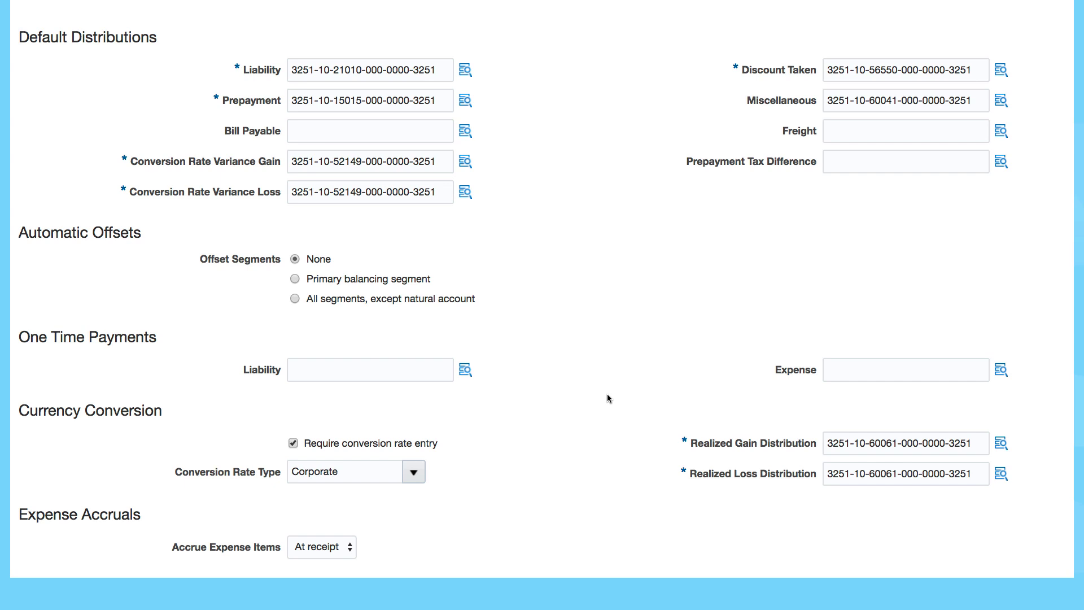
scroll(608, 396, "down", 3)
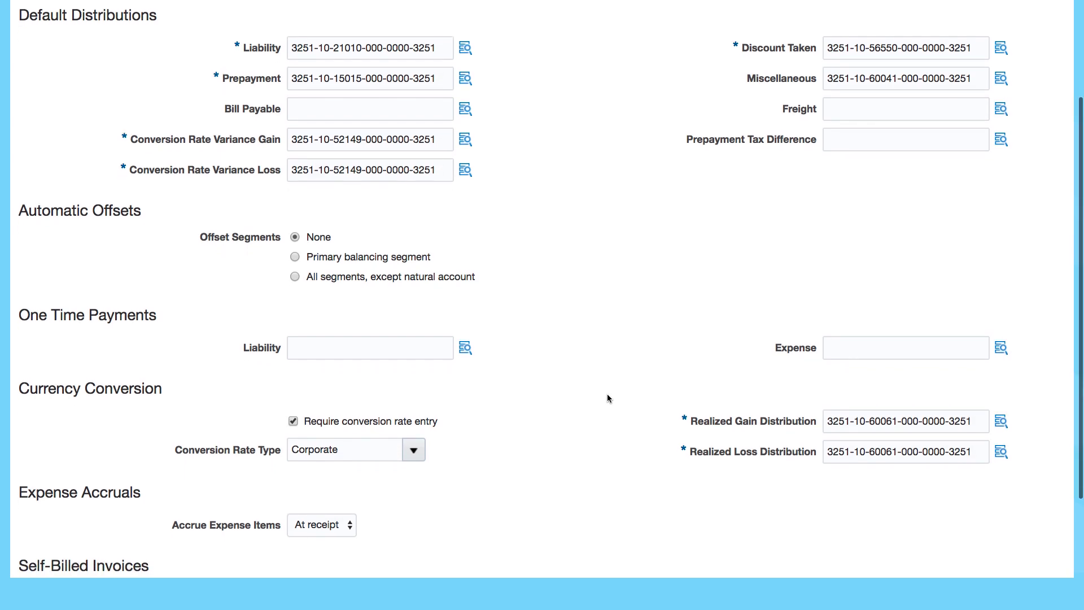
scroll(608, 398, "down", 1)
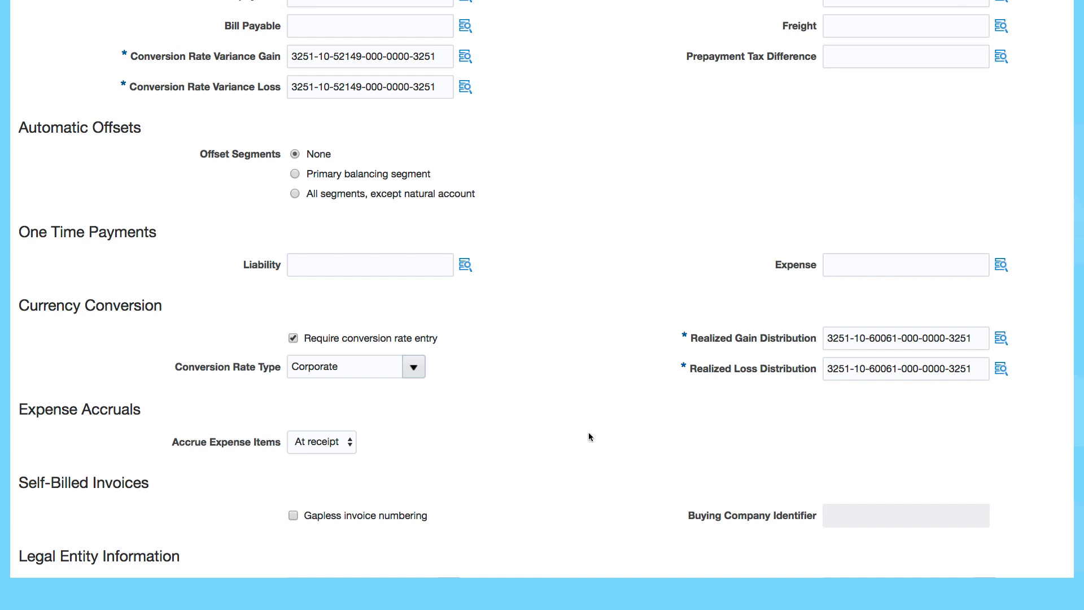
scroll(588, 437, "down", 3)
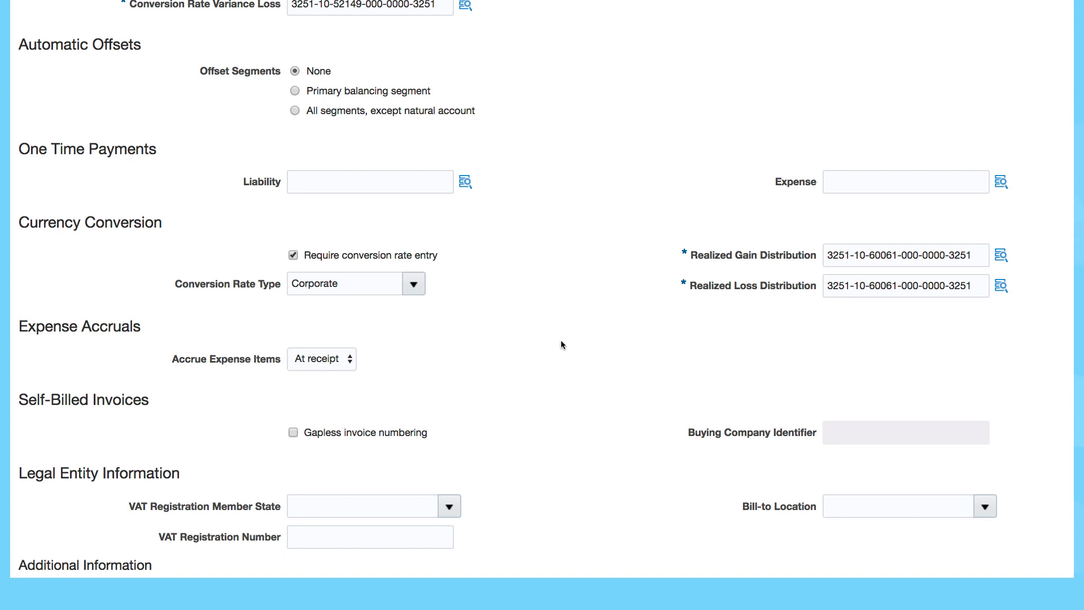
scroll(561, 341, "up", 8)
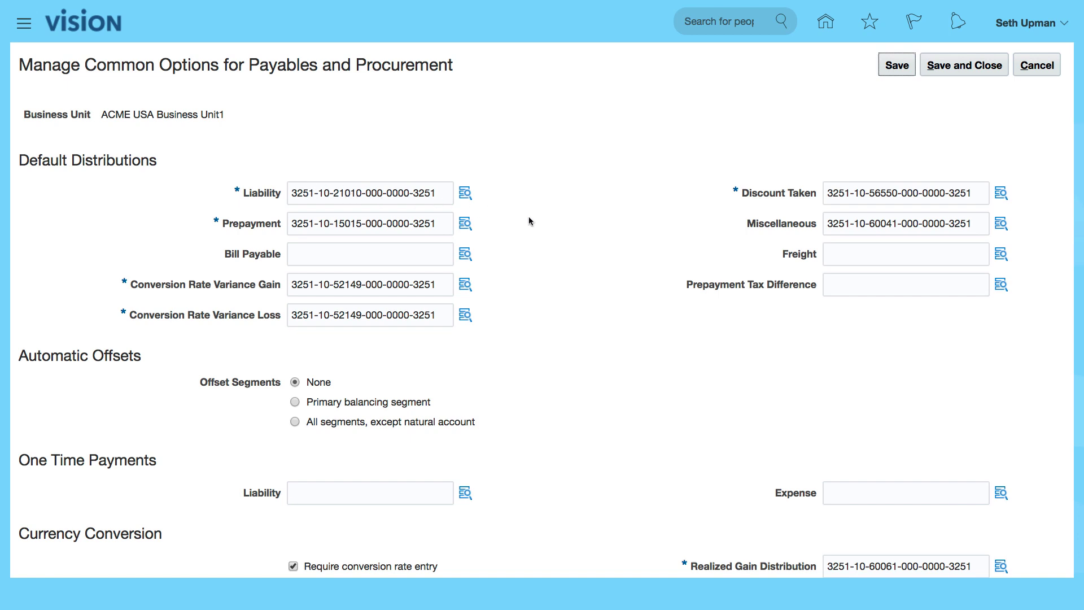
On the Natural Accounts sheet, verify row 145 account 21010 is Liability - Accounts Payable.
key("ctrl+Right")
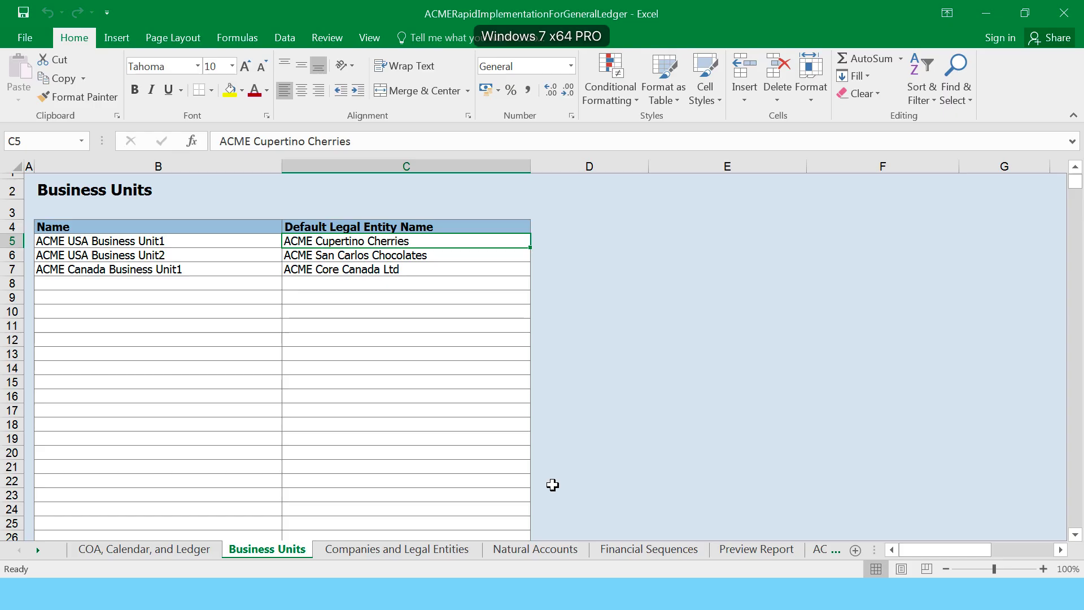
left_click(531, 551)
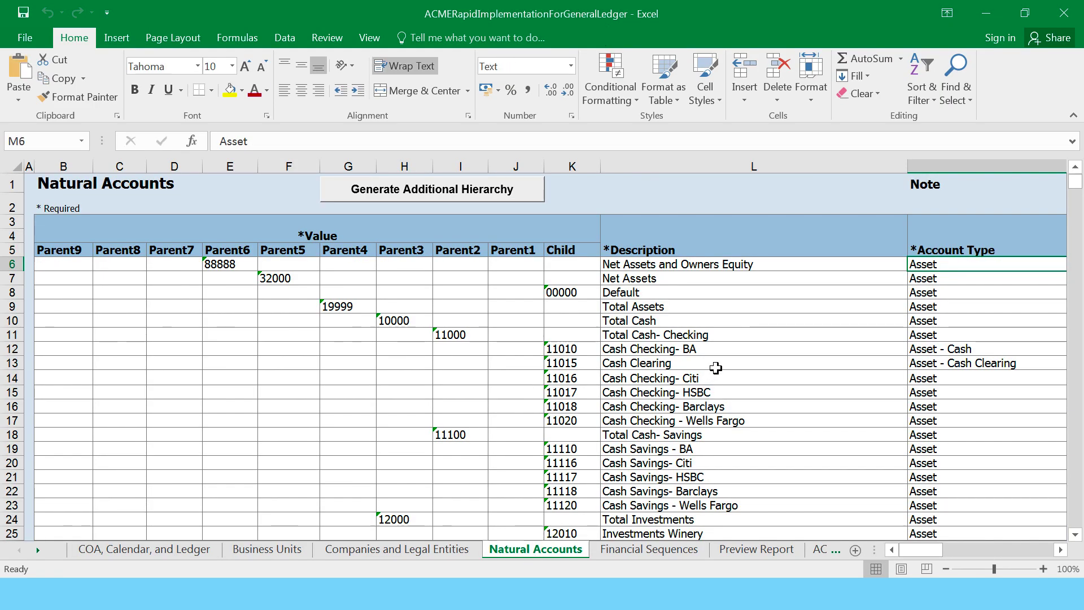
scroll(716, 369, "down", 1)
scroll(716, 368, "down", 6)
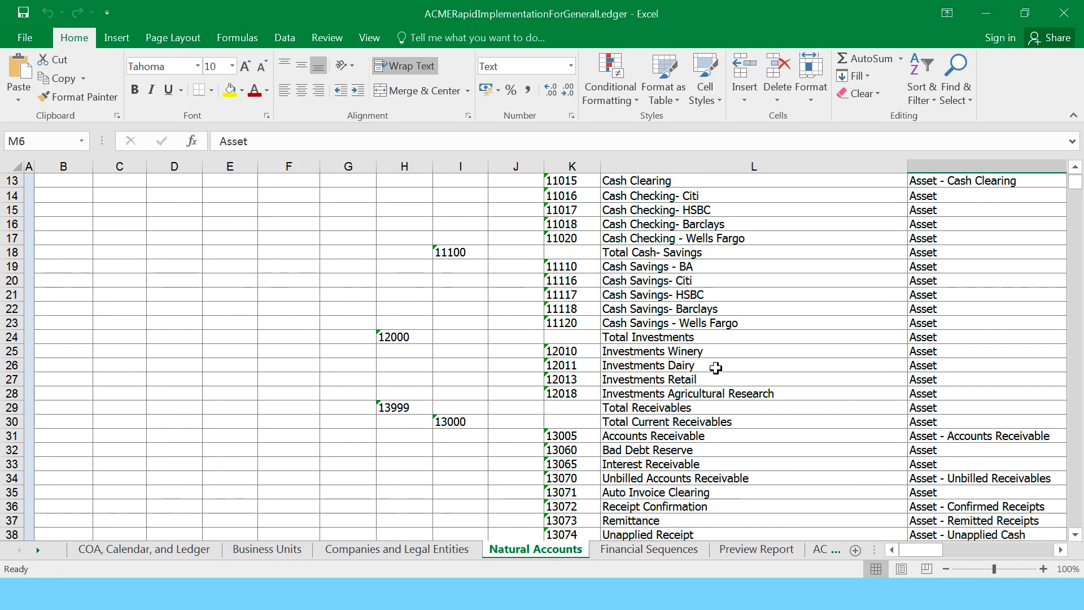
scroll(715, 368, "down", 18)
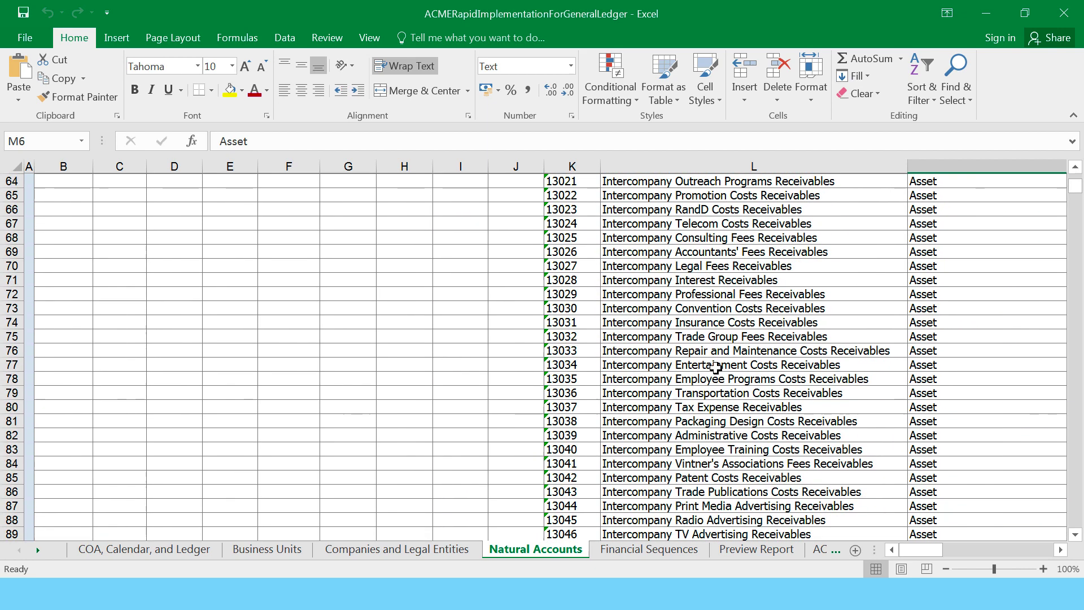
scroll(716, 368, "down", 20)
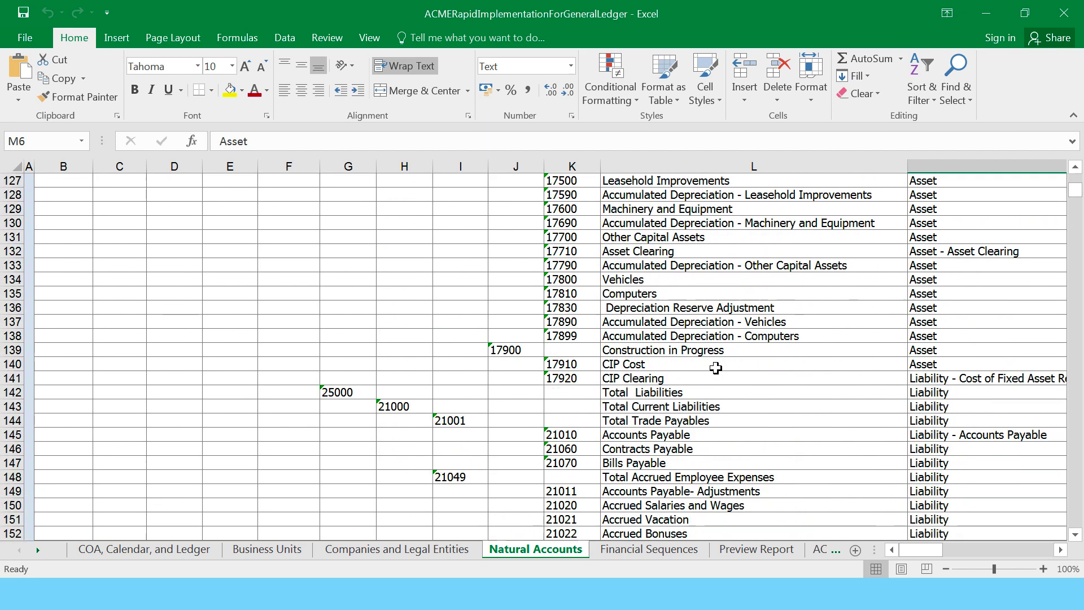
scroll(715, 368, "down", 1)
scroll(716, 368, "up", 4)
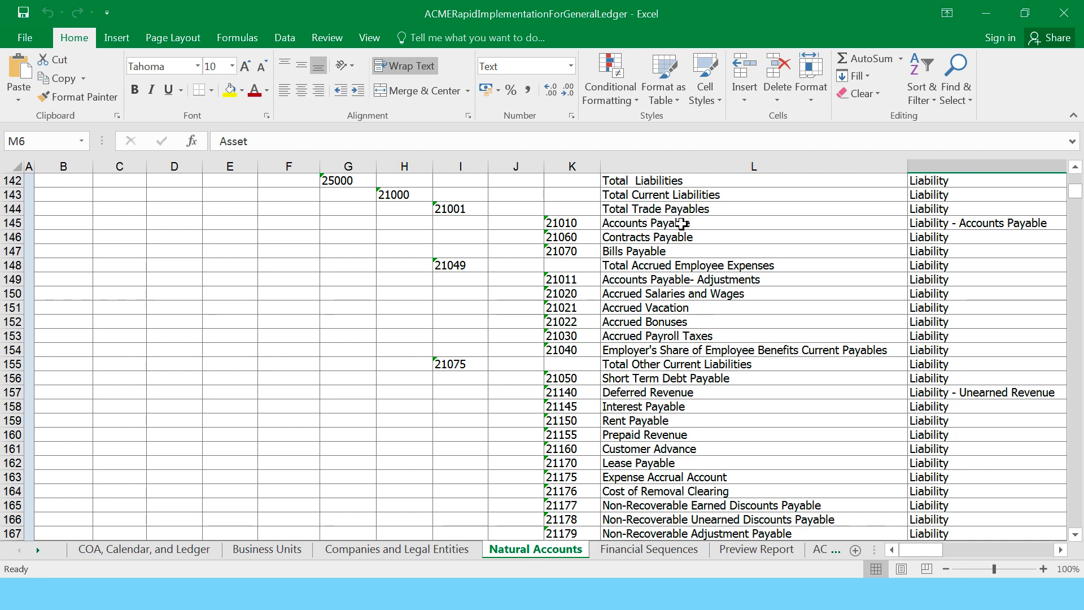
left_click(681, 224)
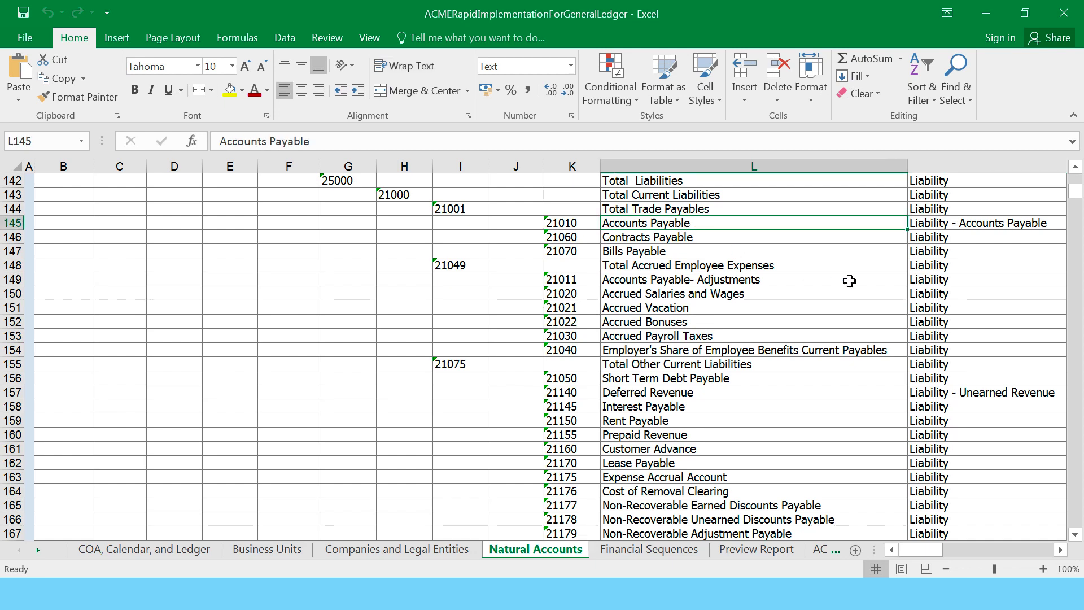
key("Right")
key("Right")
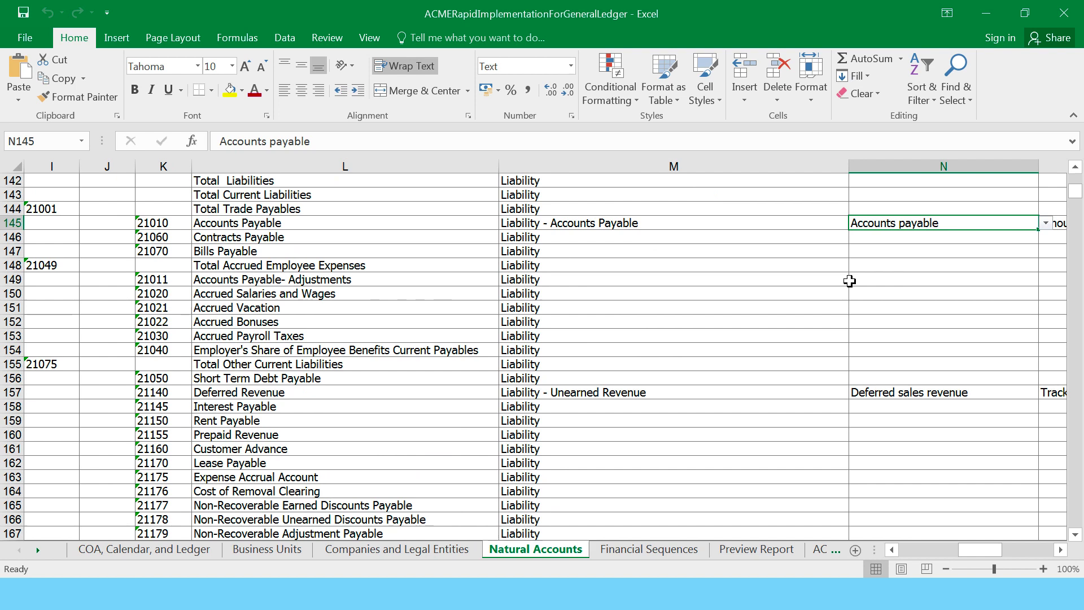
key("Left")
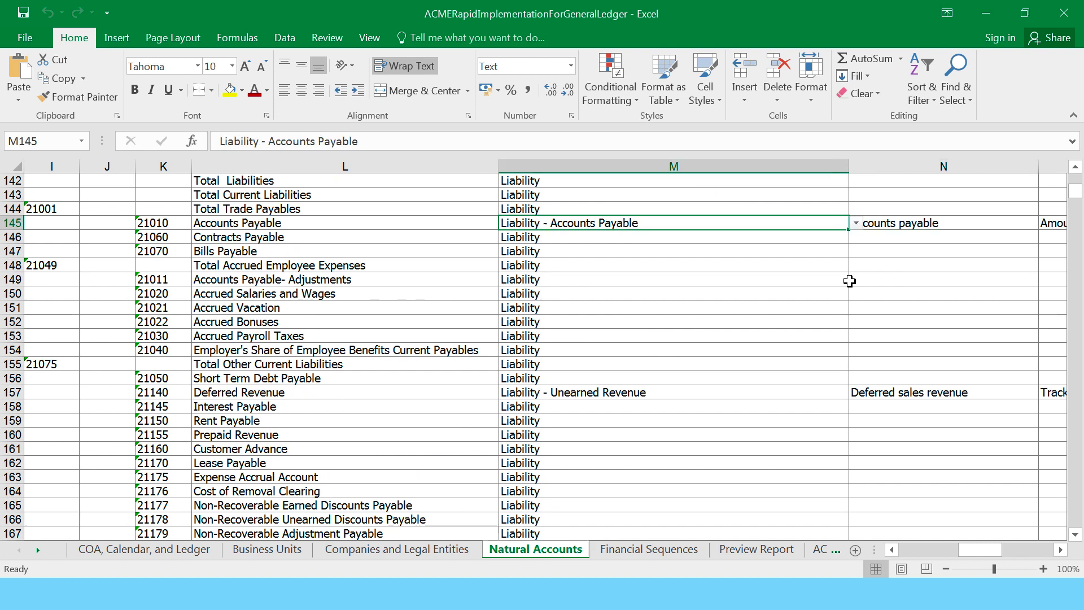
key("Right")
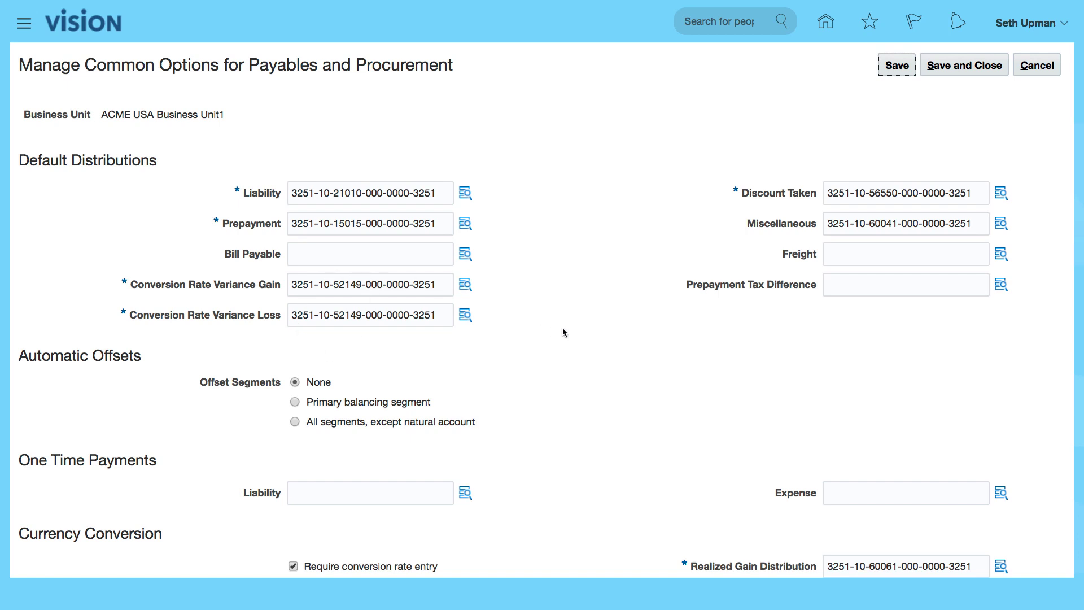
scroll(562, 332, "down", 3)
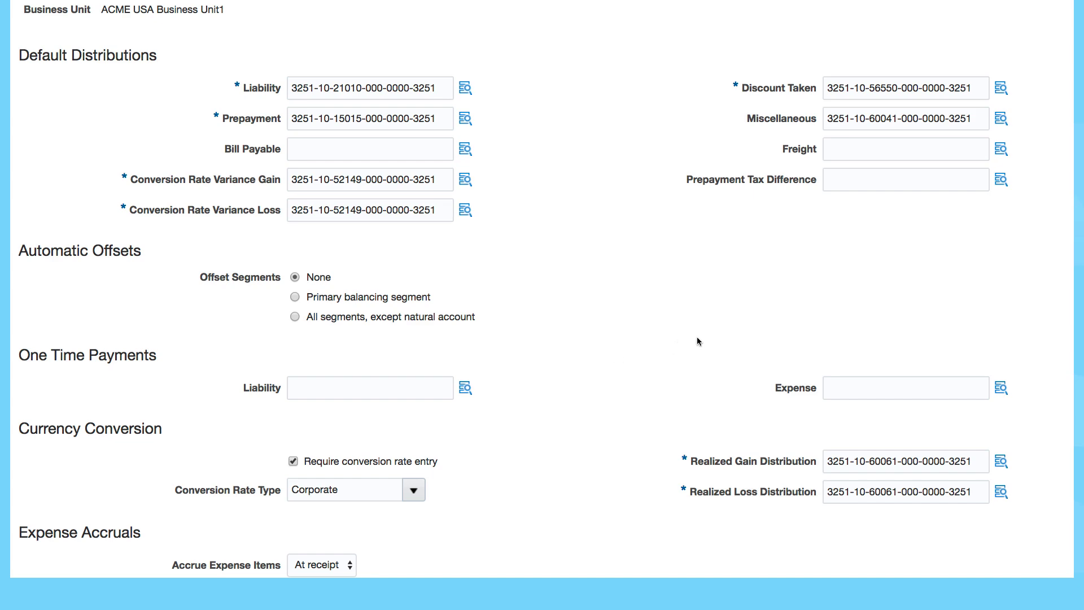
scroll(593, 420, "down", 5)
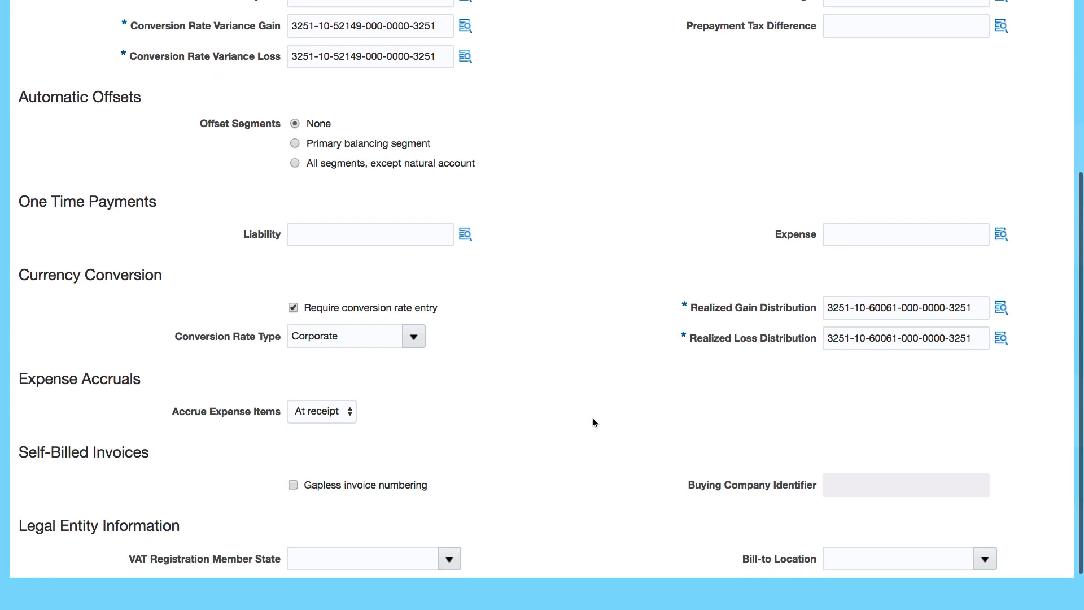
scroll(593, 422, "down", 2)
scroll(593, 423, "up", 10)
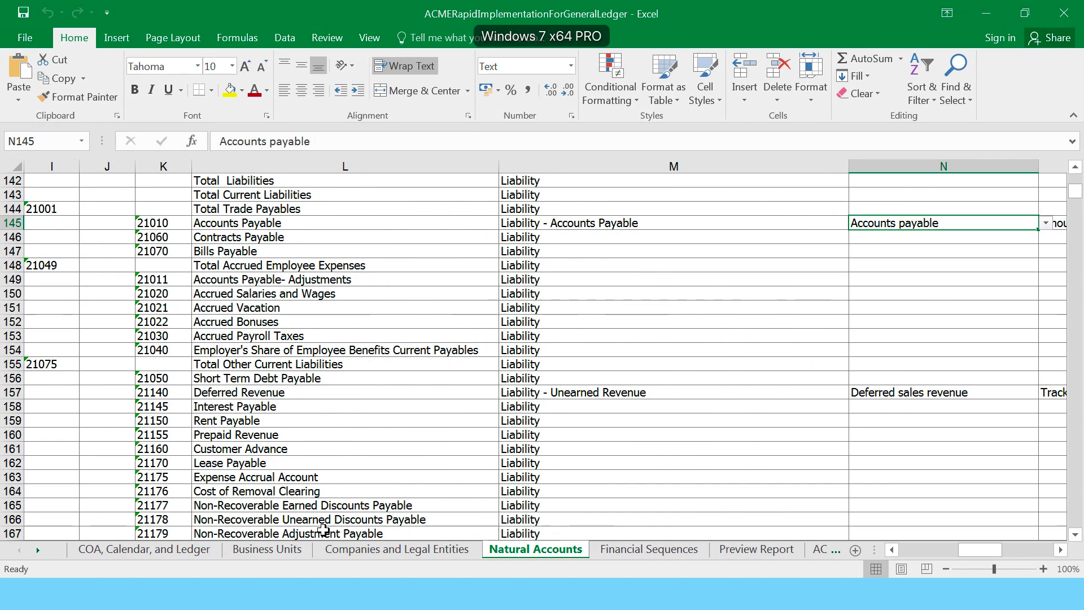
On Companies and Legal Entities, confirm row 19 shows company 3251 as ACME Cupertino Cherries.
left_click(286, 548)
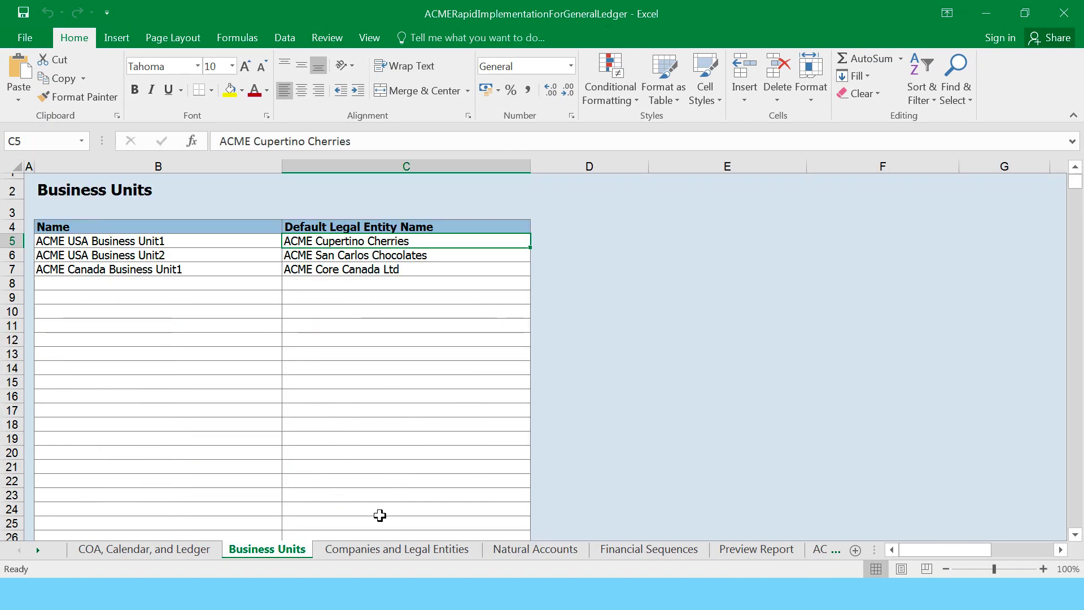
left_click(387, 550)
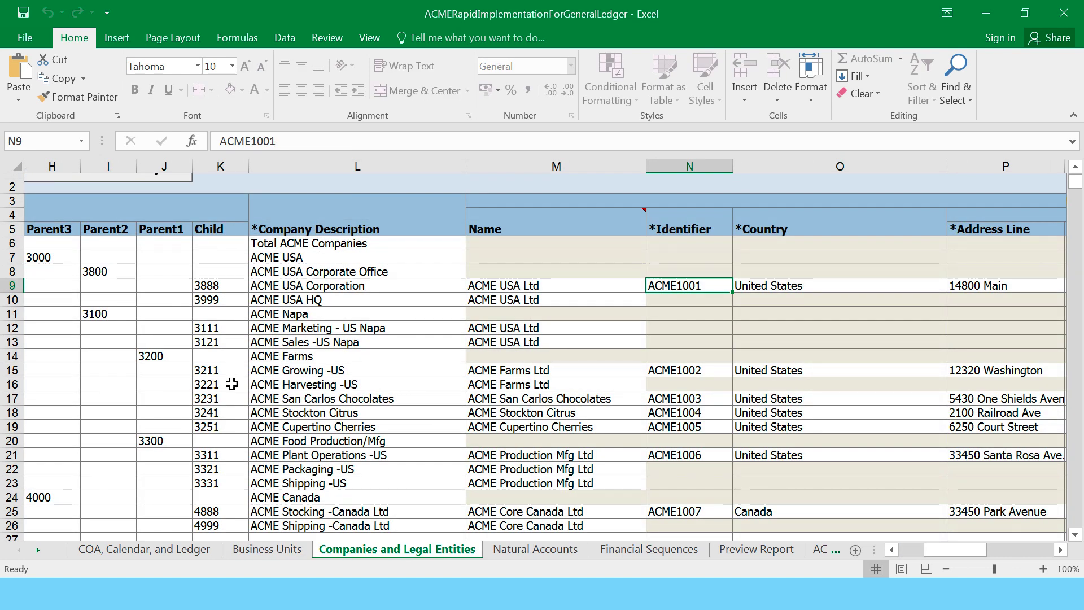
left_click(224, 425)
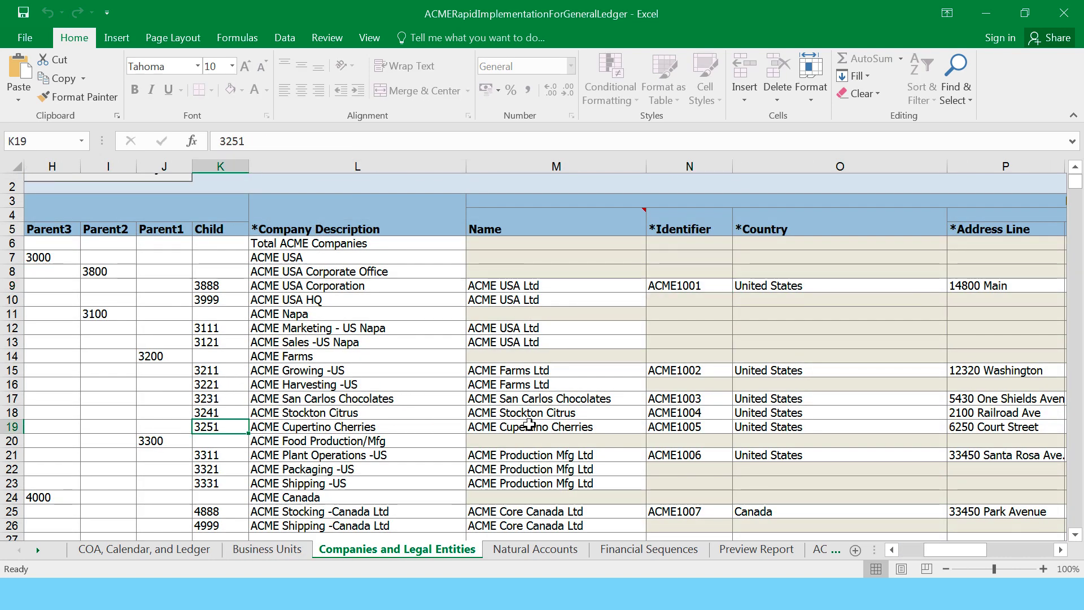
left_click(528, 424)
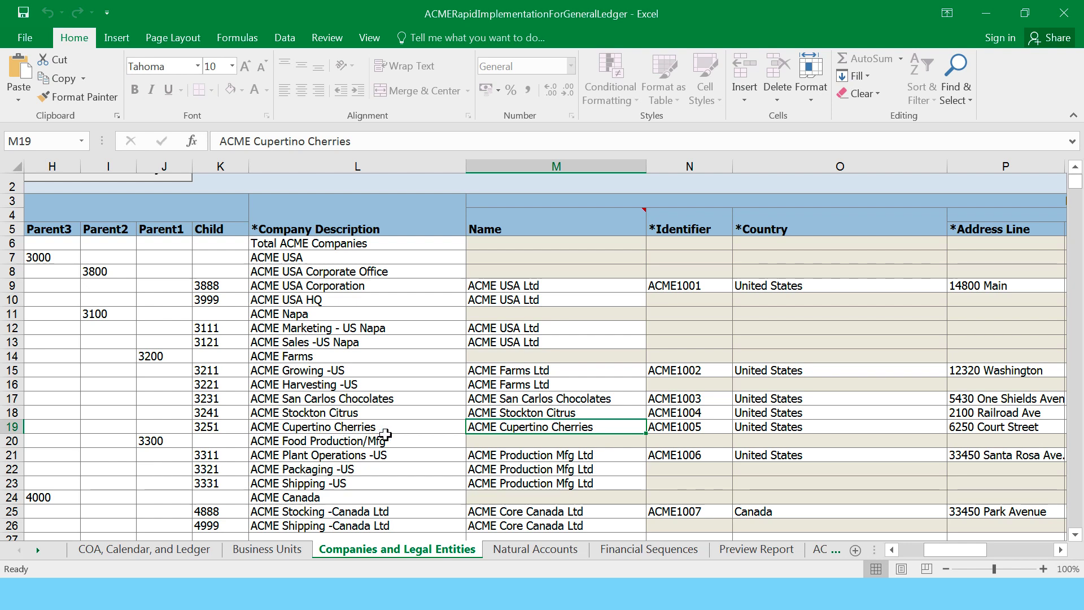
left_click(267, 549)
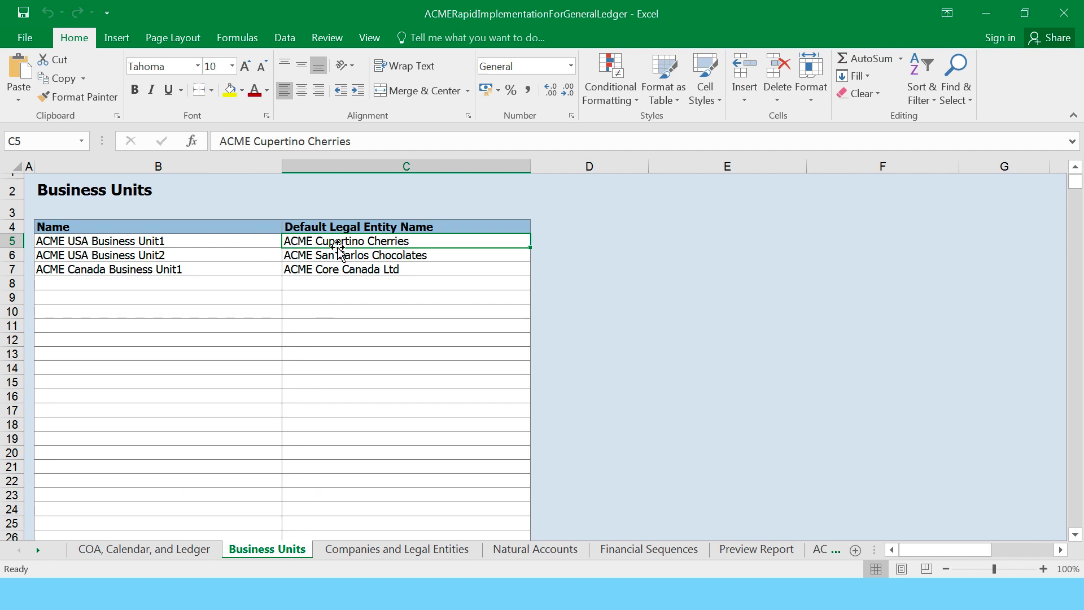
left_click(399, 549)
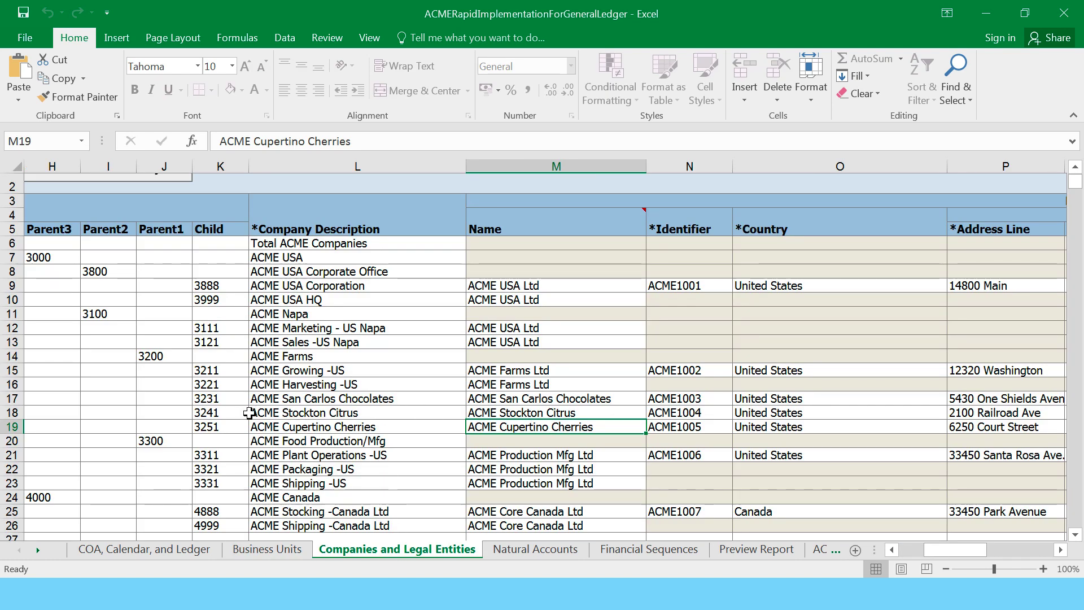
left_click(209, 423)
left_click(513, 421)
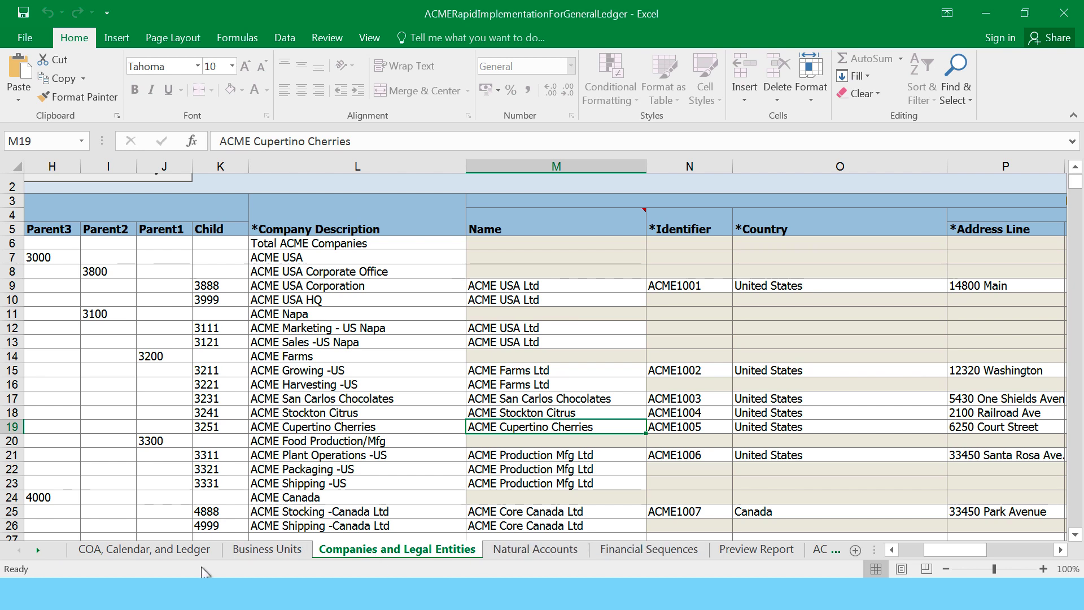
Check line of business 10 (None) on ACMELoB, then view the ACMECostCenter sheet.
left_click(39, 549)
left_click(40, 550)
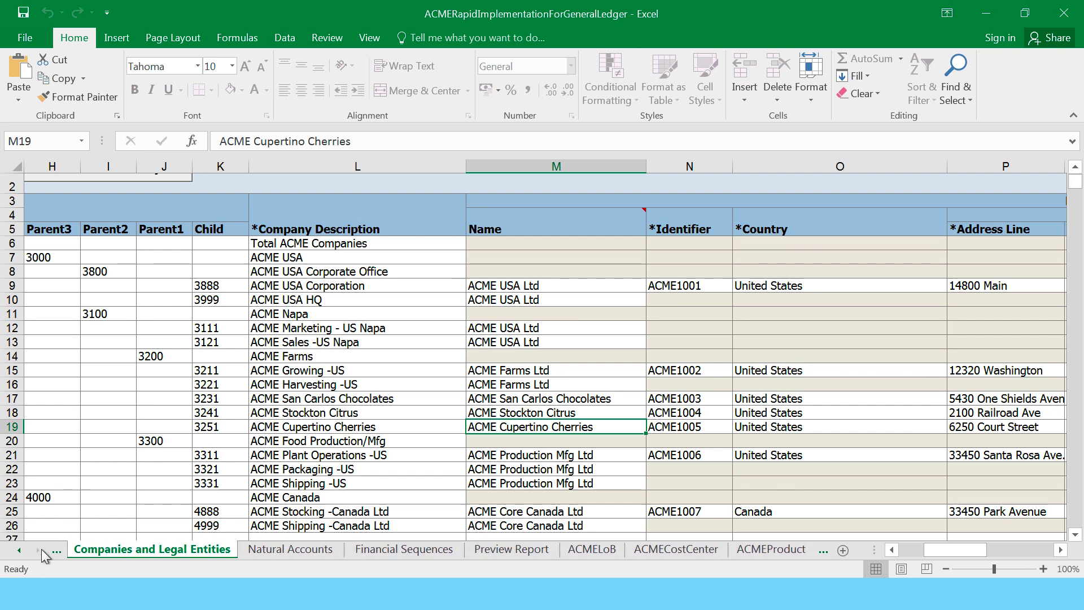
left_click(596, 551)
left_click(574, 280)
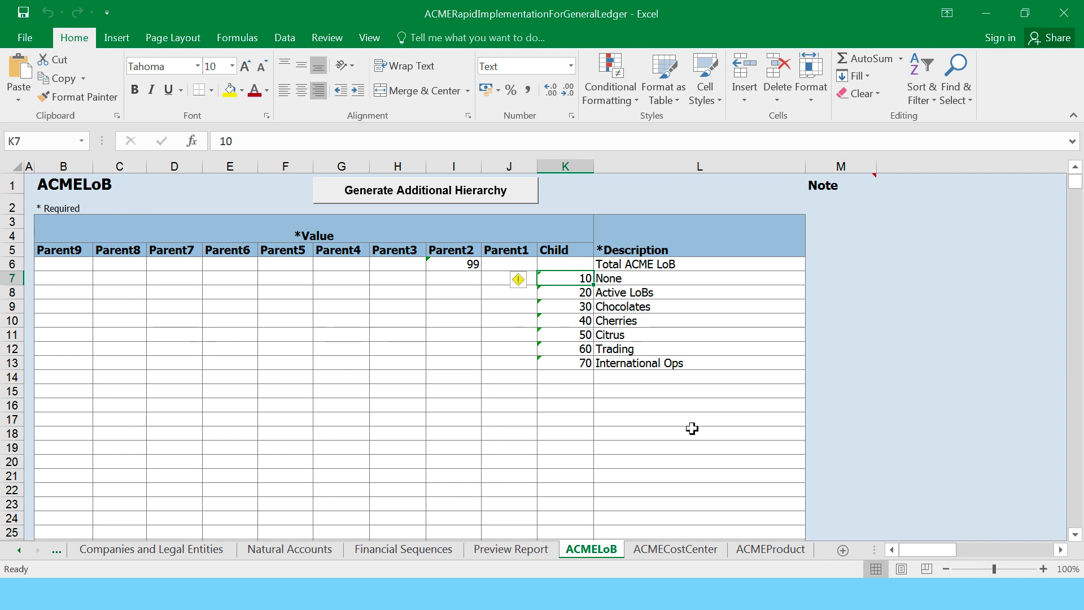
left_click(676, 549)
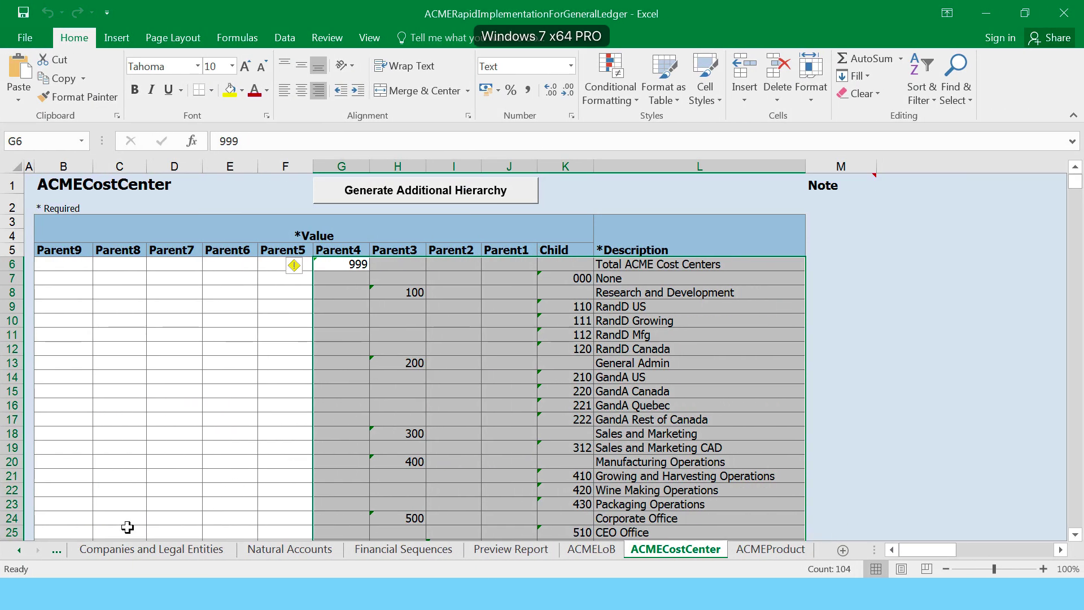
Review the Cost Center Segment on the COA, Calendar, and Ledger sheet.
left_click(22, 548)
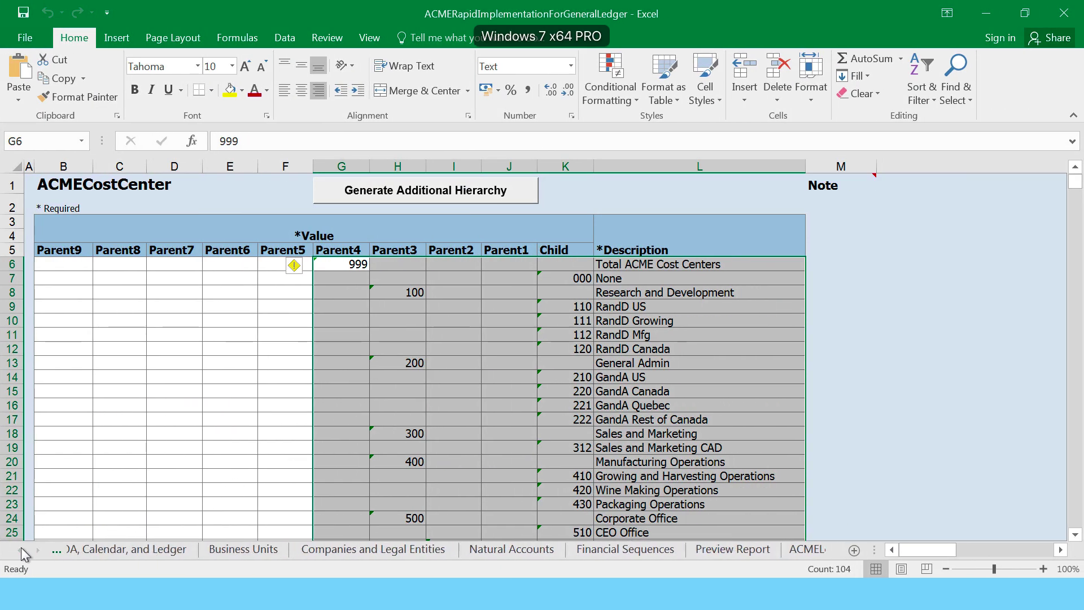
left_click(22, 547)
left_click(126, 551)
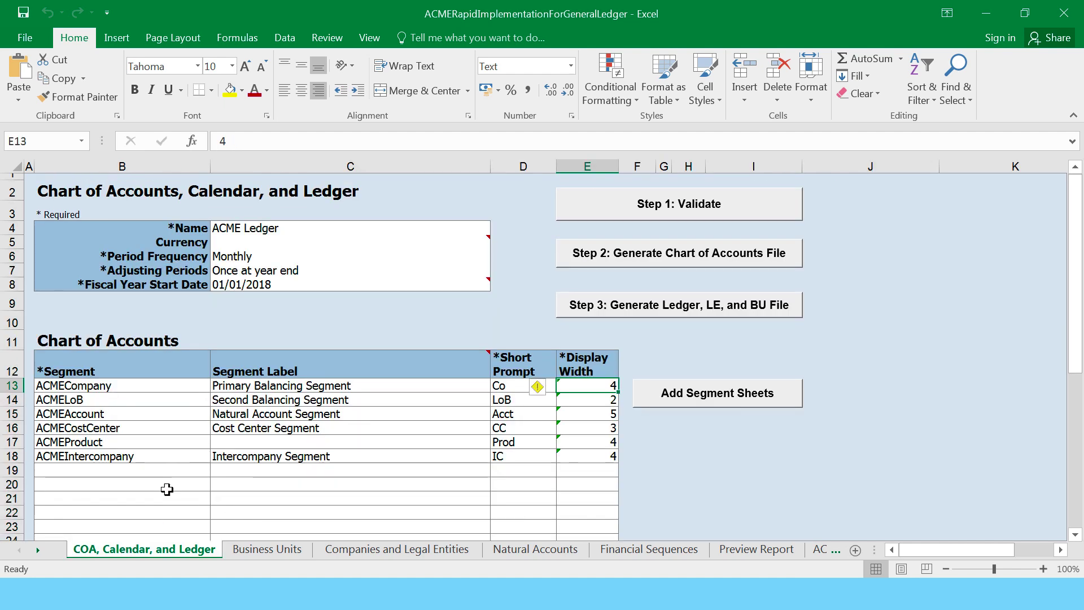
left_click(467, 432)
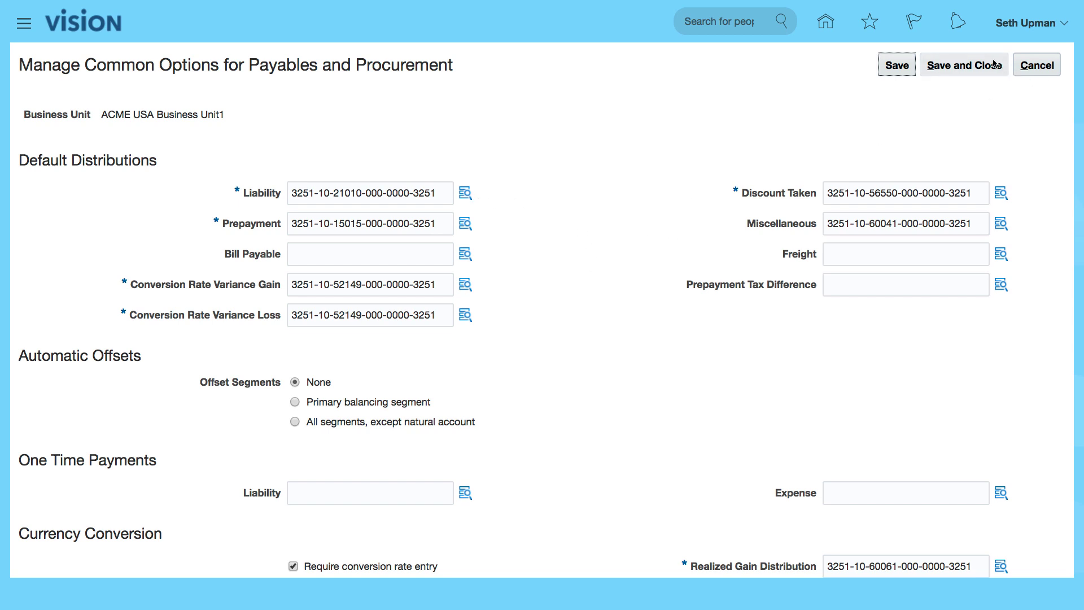
Save and close the Manage Common Options for Payables and Procurement page.
left_click(972, 71)
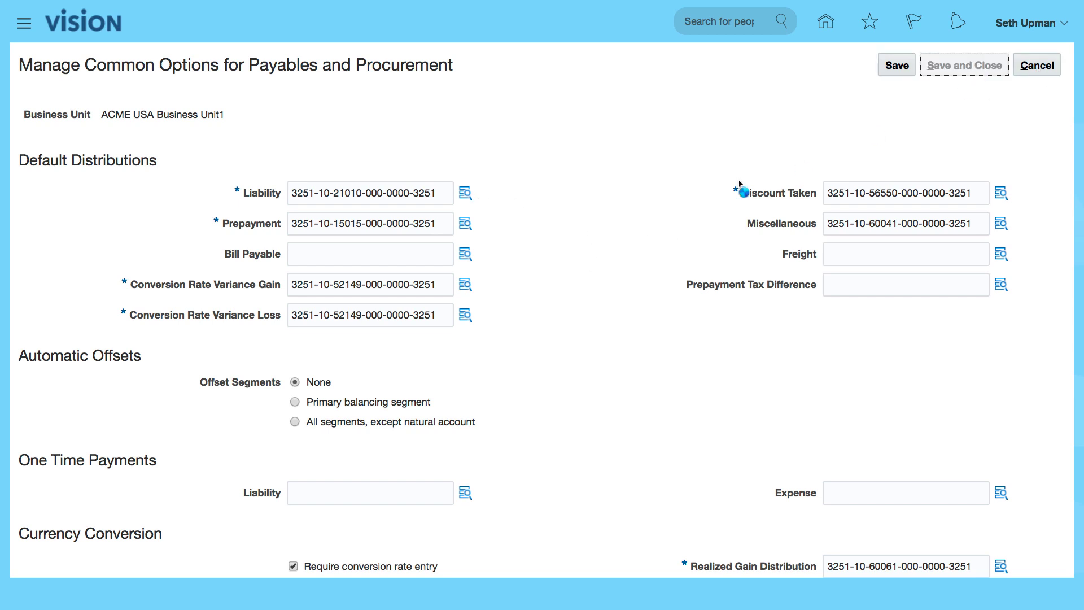